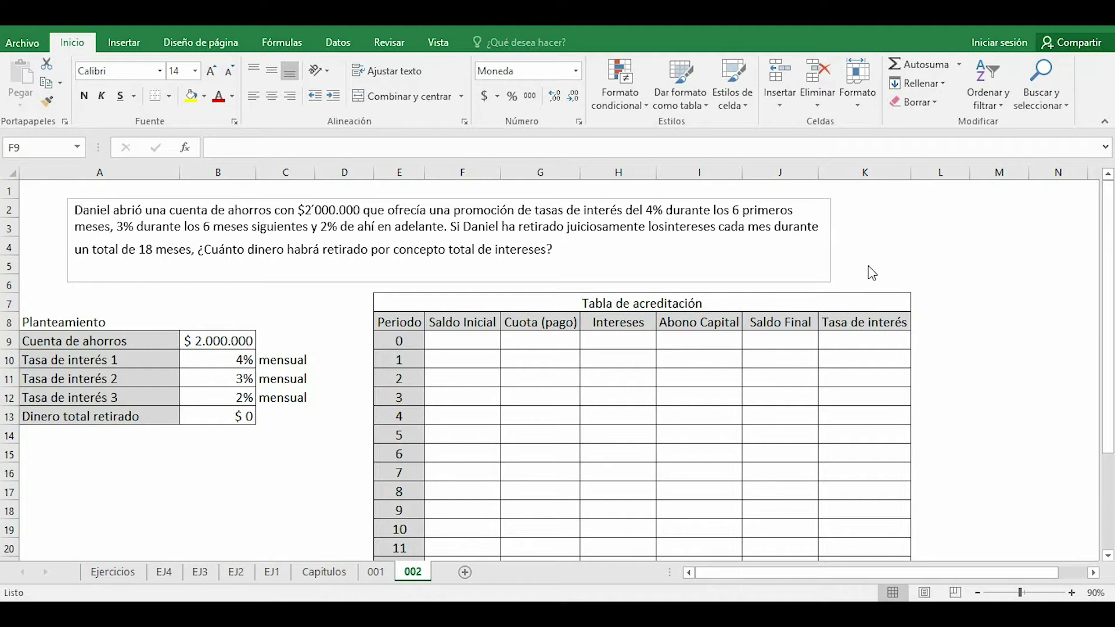
- Review the savings account amount and the three monthly interest rates in the problem data, cells B9 to B12
key(ctrl+shift+End)
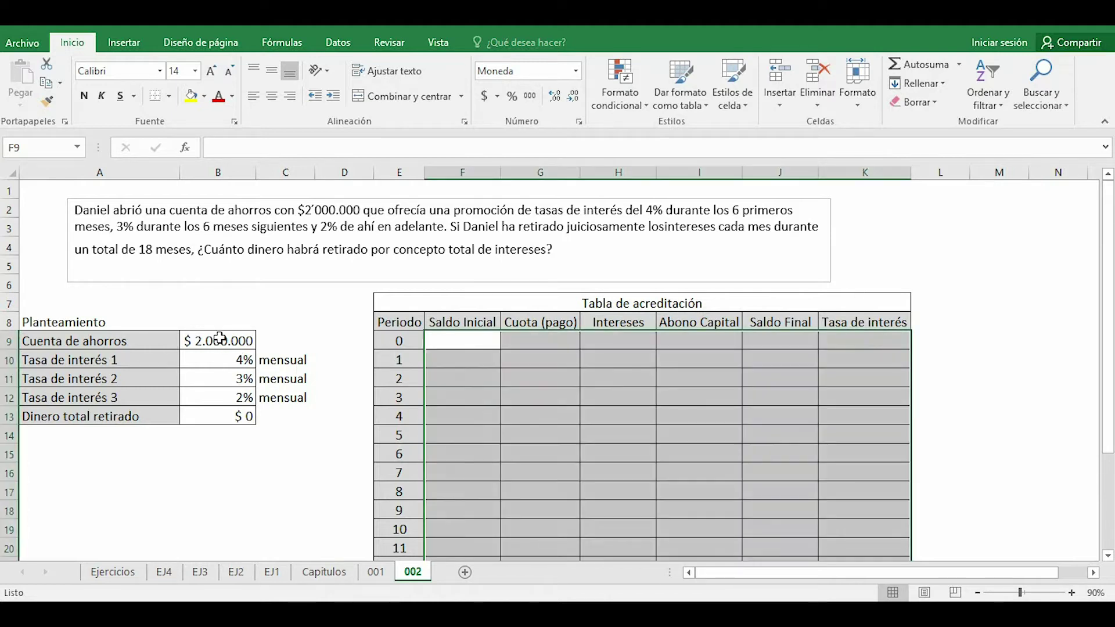
click(220, 339)
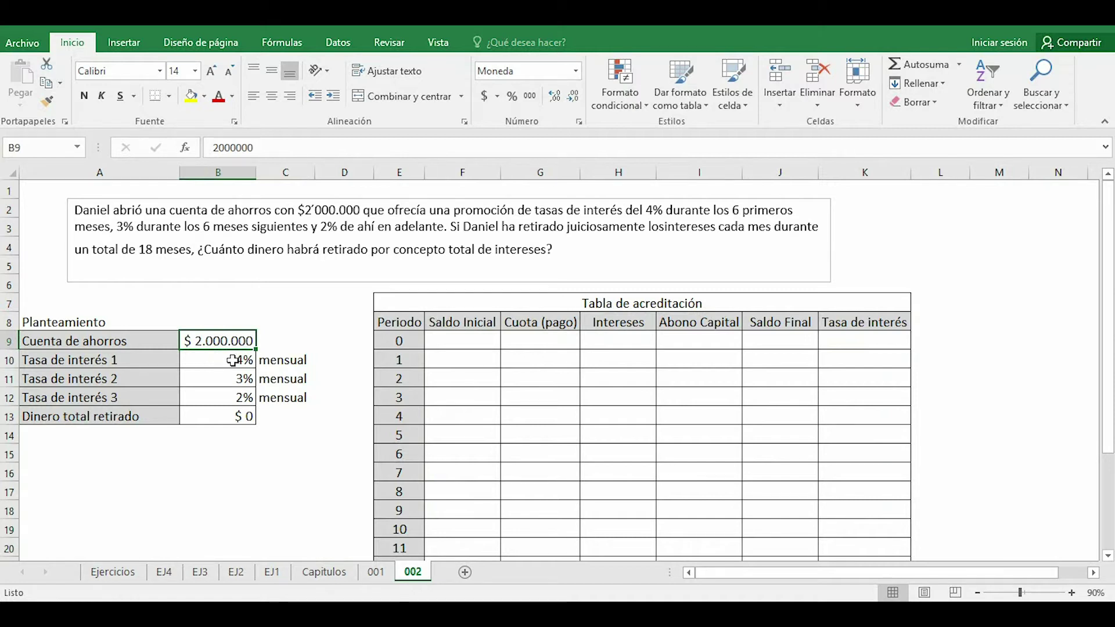
click(232, 360)
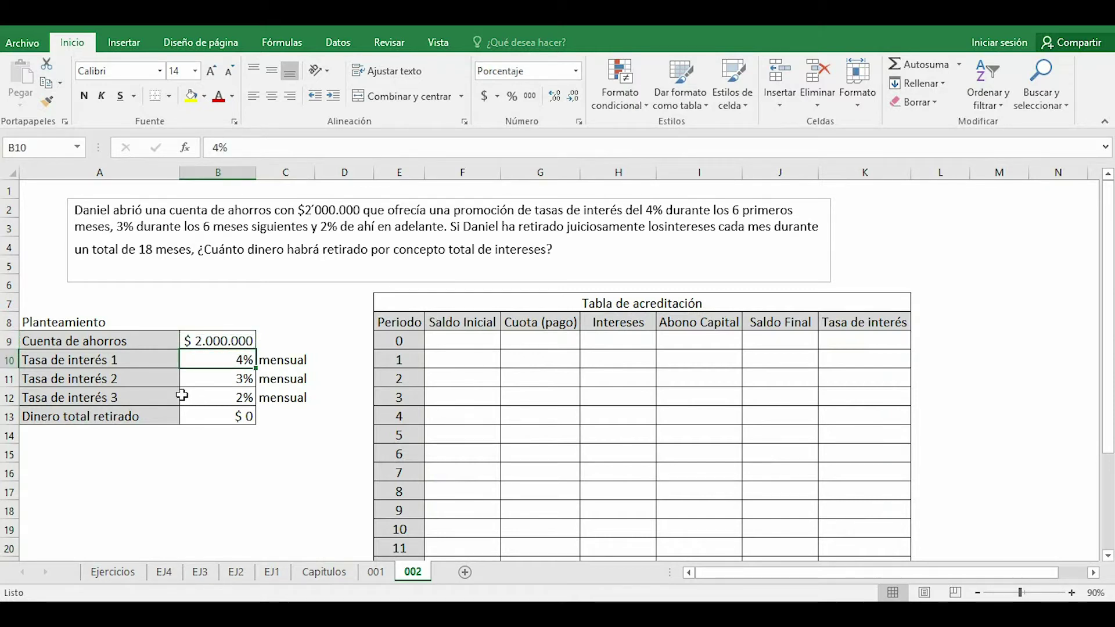
click(216, 380)
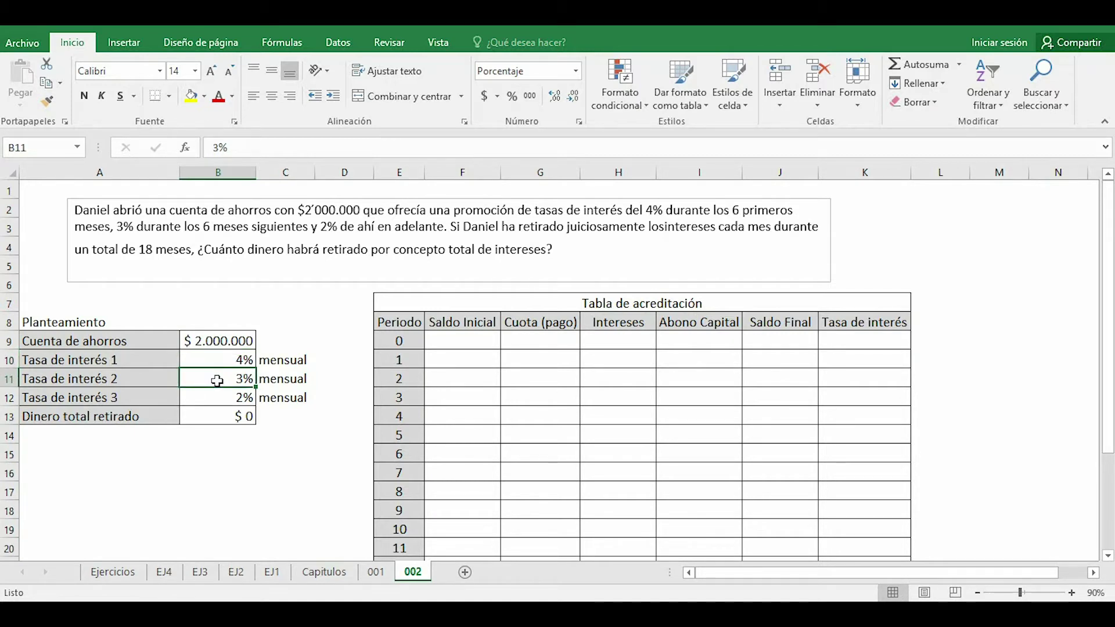
click(231, 400)
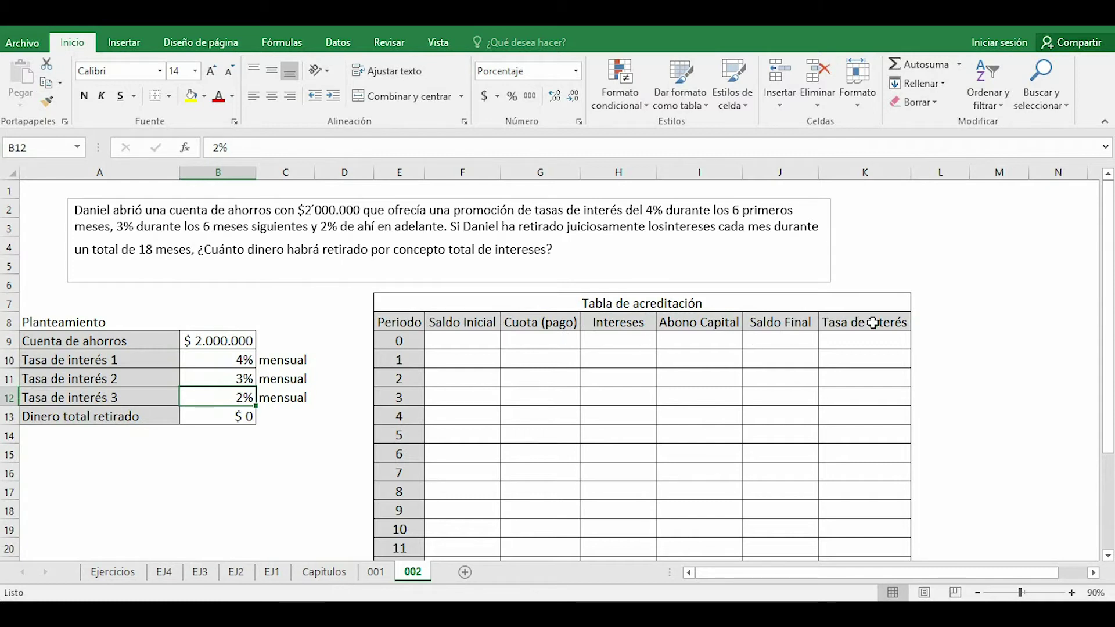
- Link the interest rate for period 1 to Tasa de interés 1 with =$B$10 and fill it down through period 6
click(867, 356)
text(=)
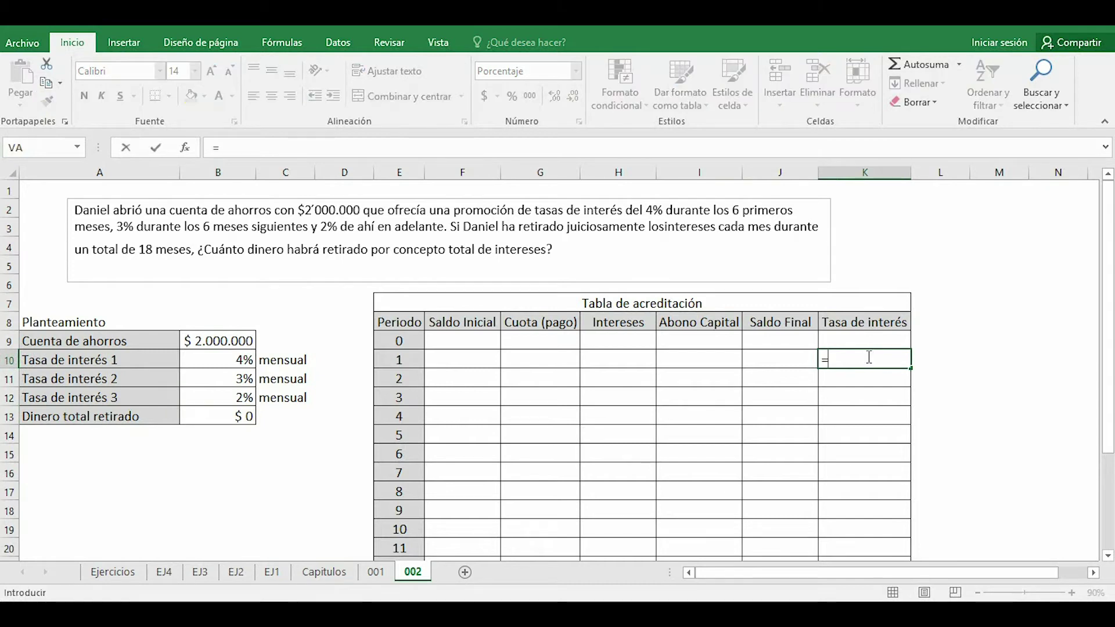
click(199, 357)
key(F4)
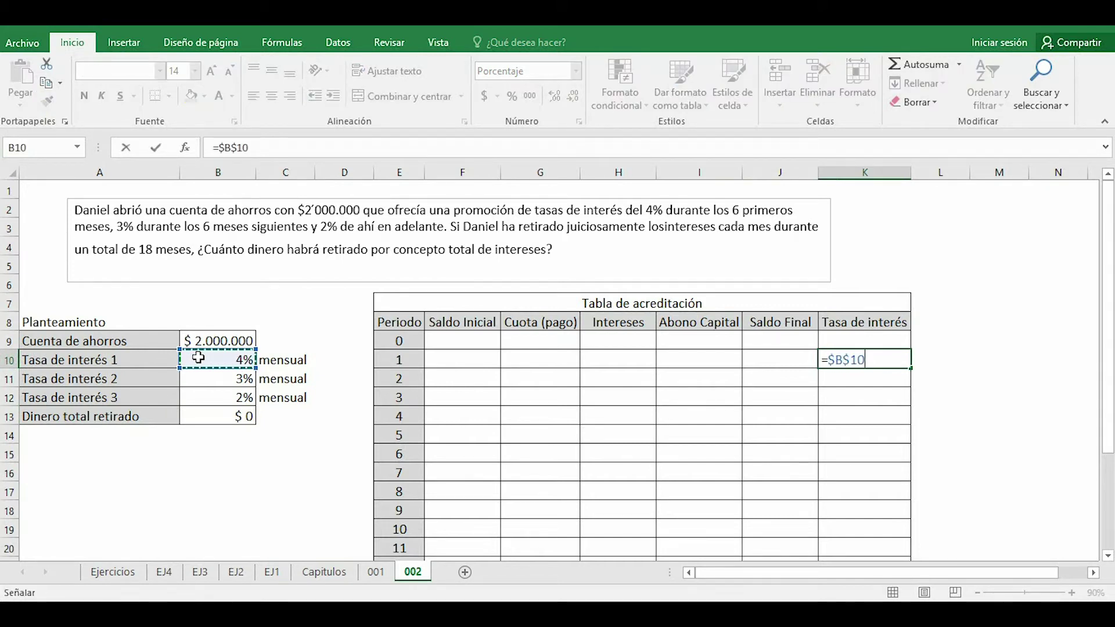
key(Return)
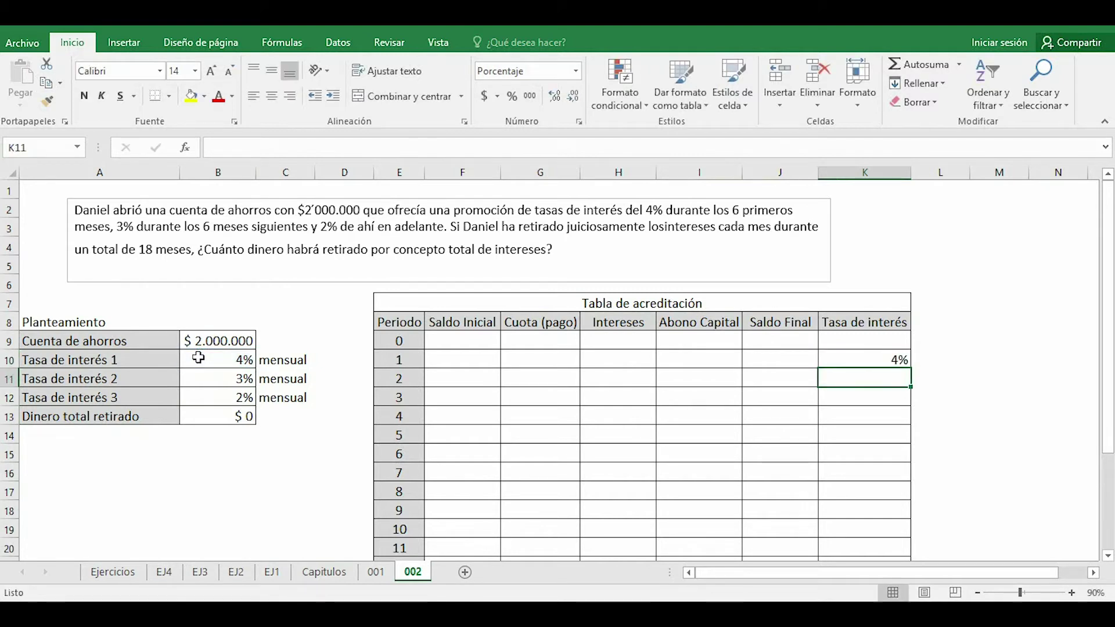
click(851, 358)
drag(910, 369, 898, 462)
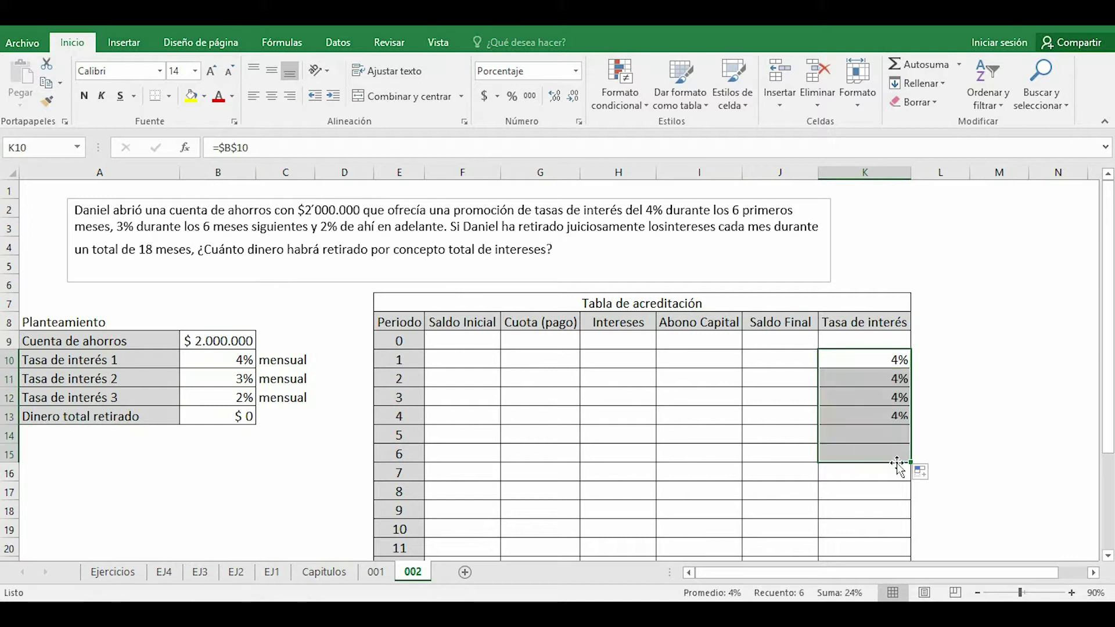
- Link the interest rate for period 7 to Tasa de interés 2 with =$B$11 and fill it down through period 12
click(886, 473)
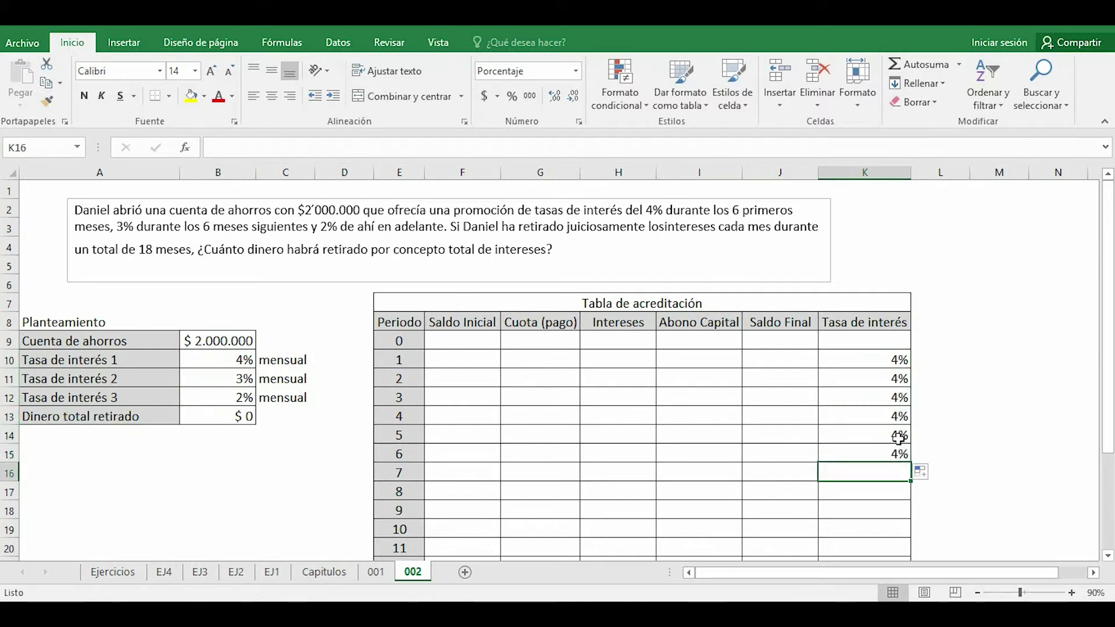
text(=)
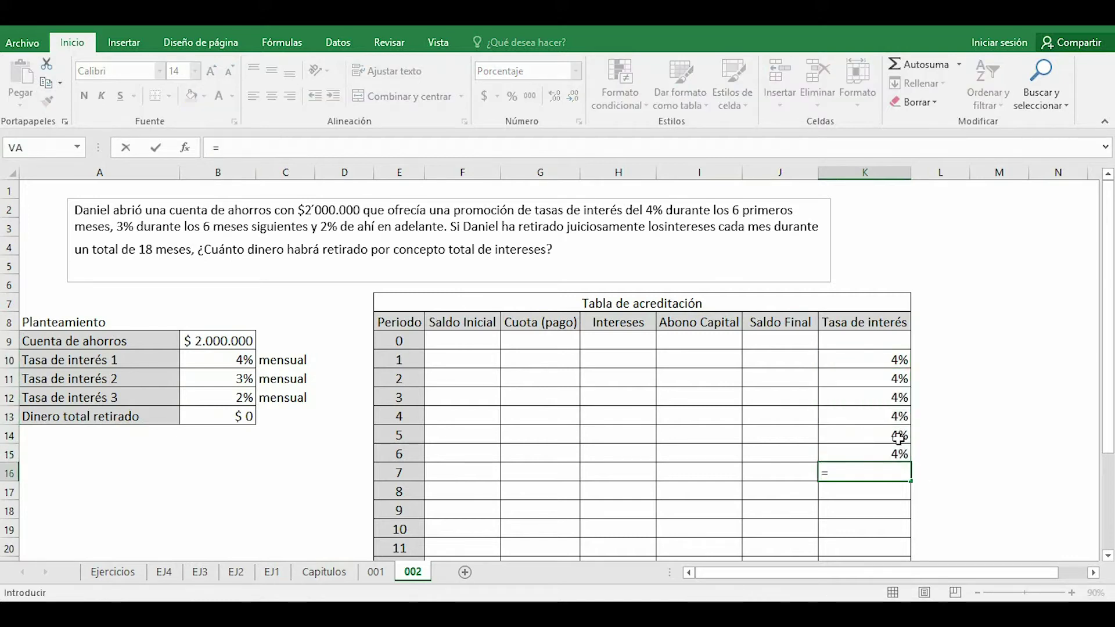
click(242, 380)
key(F4)
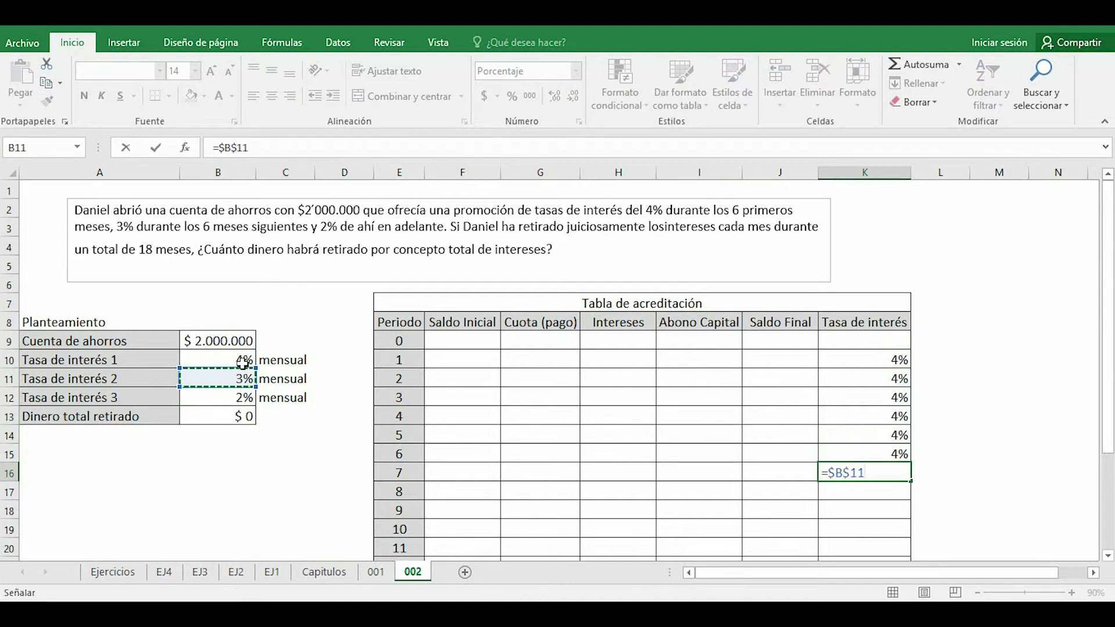
key(Return)
scroll(630, 402, down, 2)
click(874, 358)
drag(914, 367, 890, 459)
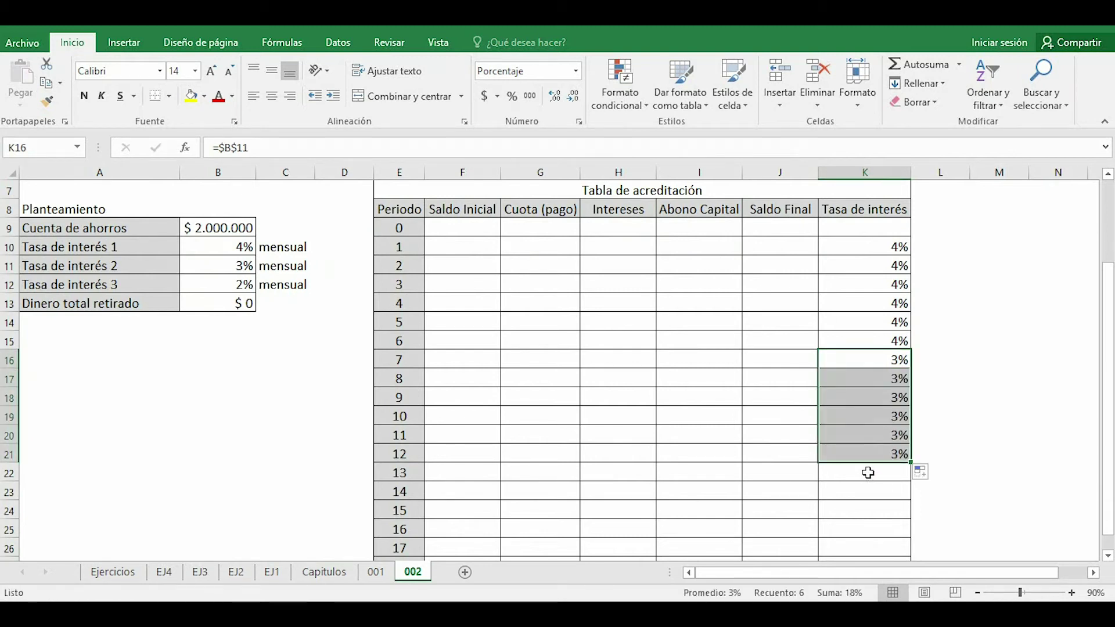
- Link the interest rate for period 13 to Tasa de interés 3 with =$B$12 and fill it down through period 18
click(869, 472)
text(=)
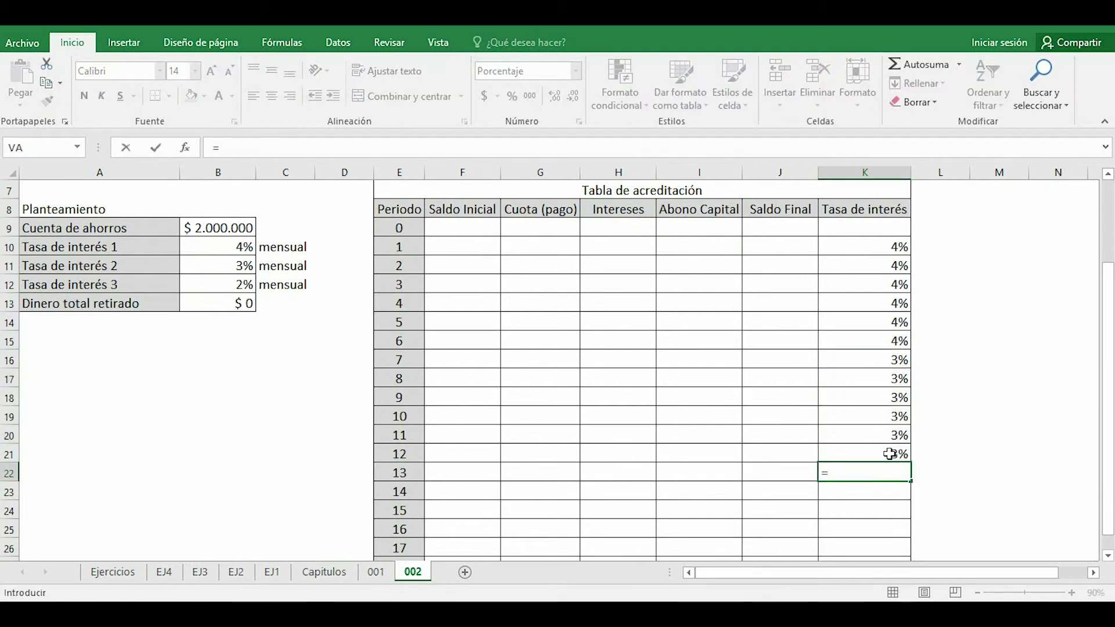
click(239, 285)
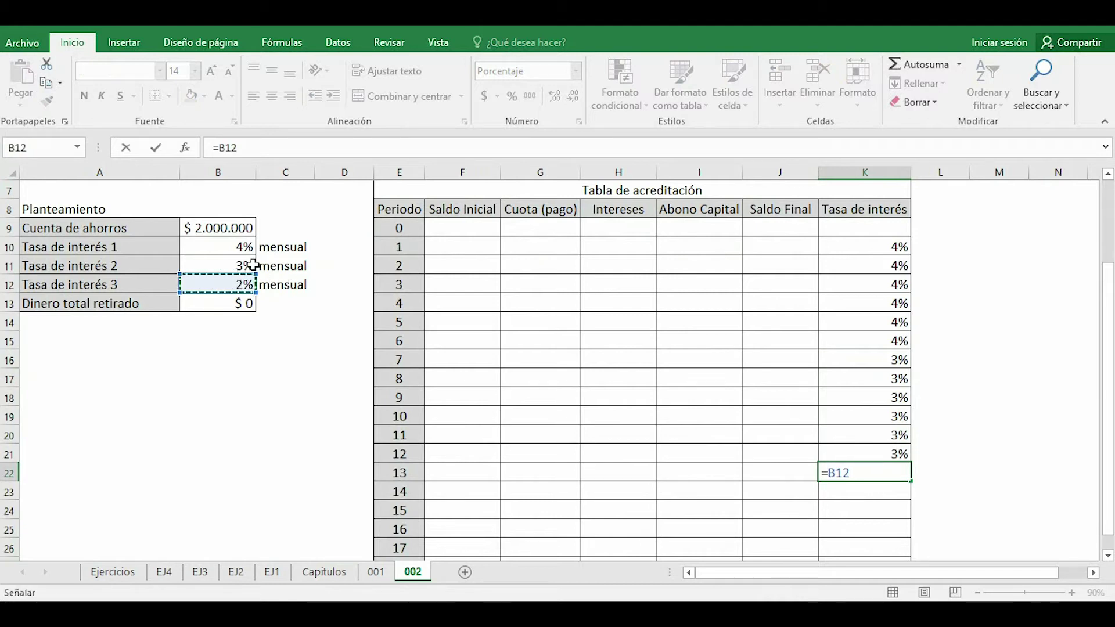
key(Return)
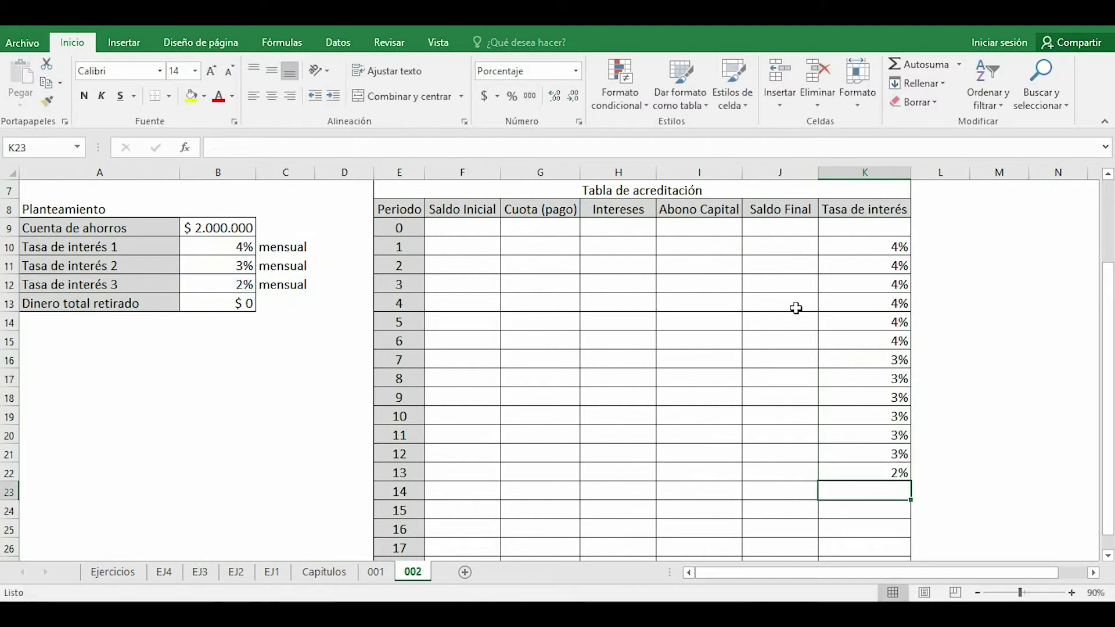
click(899, 473)
drag(910, 482, 900, 514)
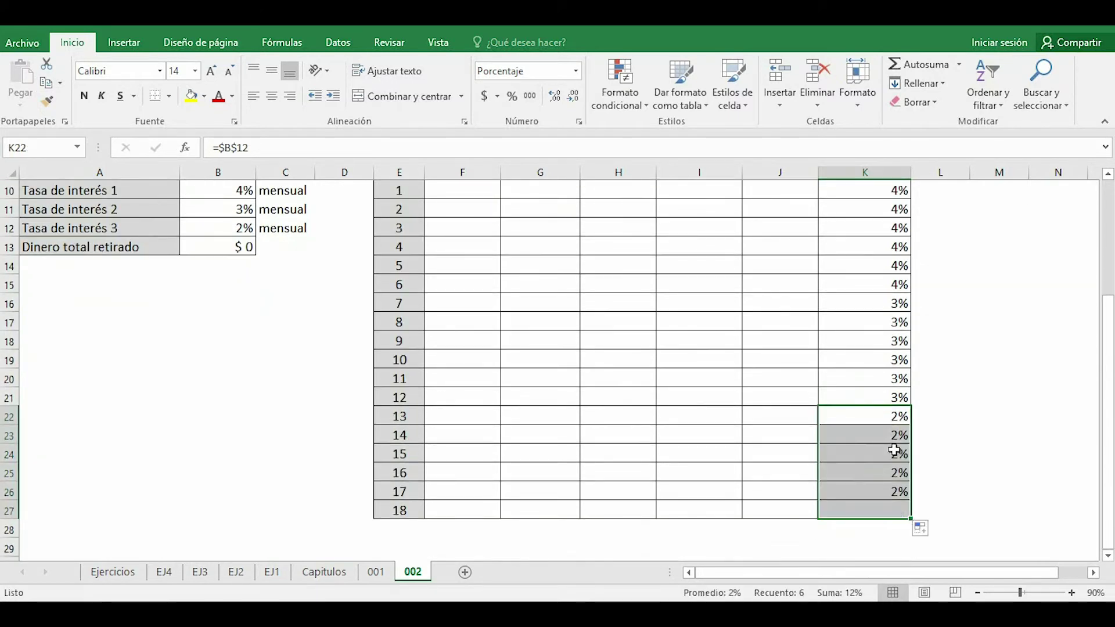
- Set the period 0 Saldo Inicial to =$B$9 and fill the formula down through period 18
scroll(894, 451, up, 3)
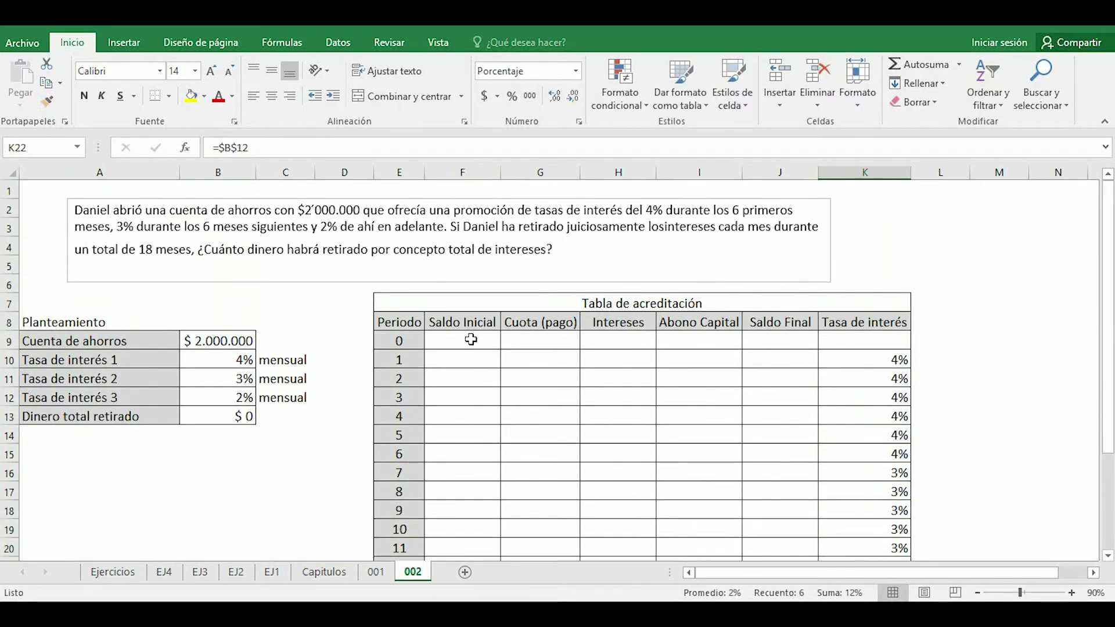
click(471, 340)
text(=)
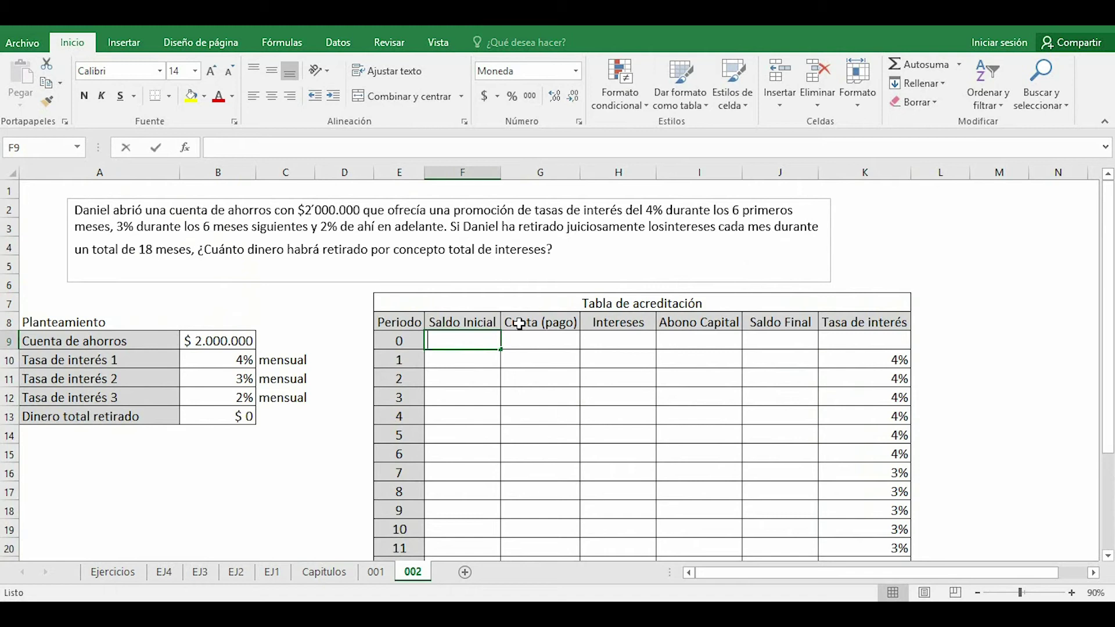
click(222, 347)
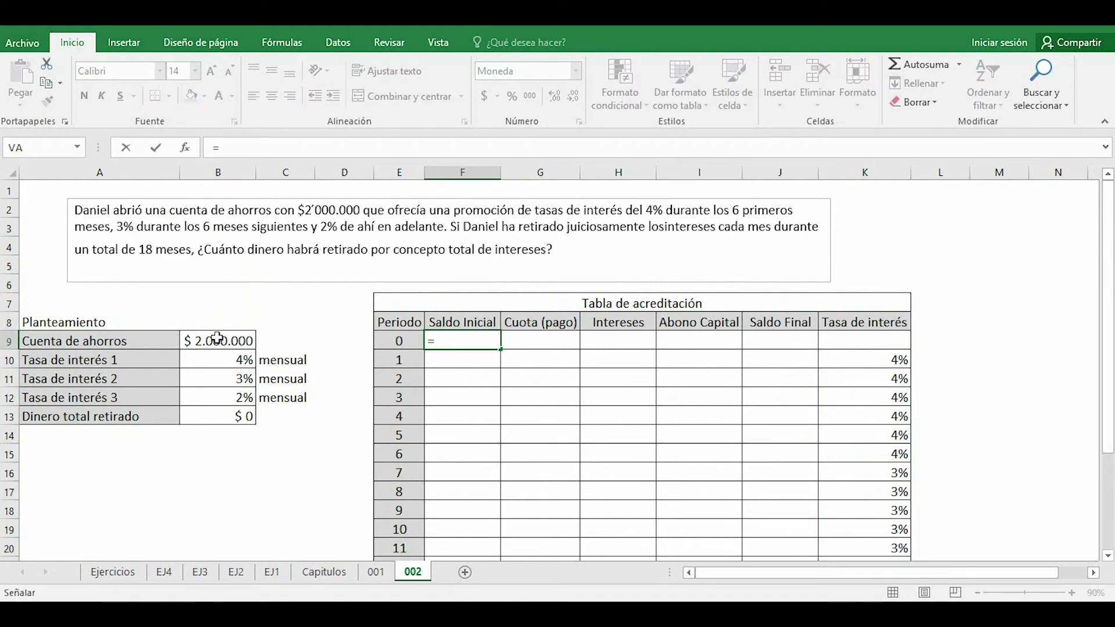
key(F4)
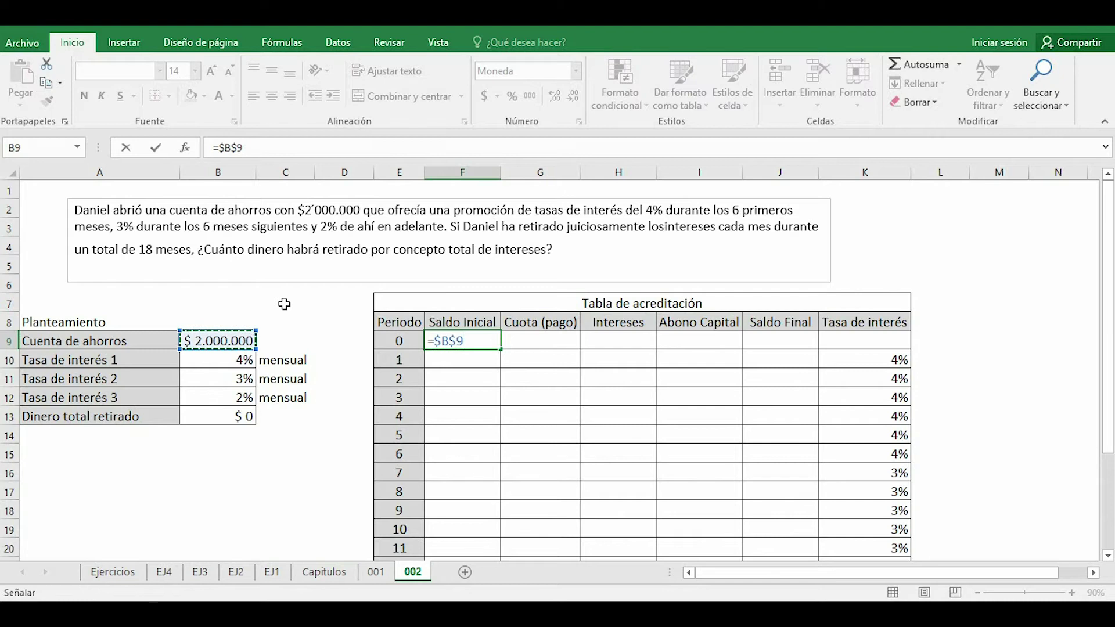
key(Return)
click(470, 344)
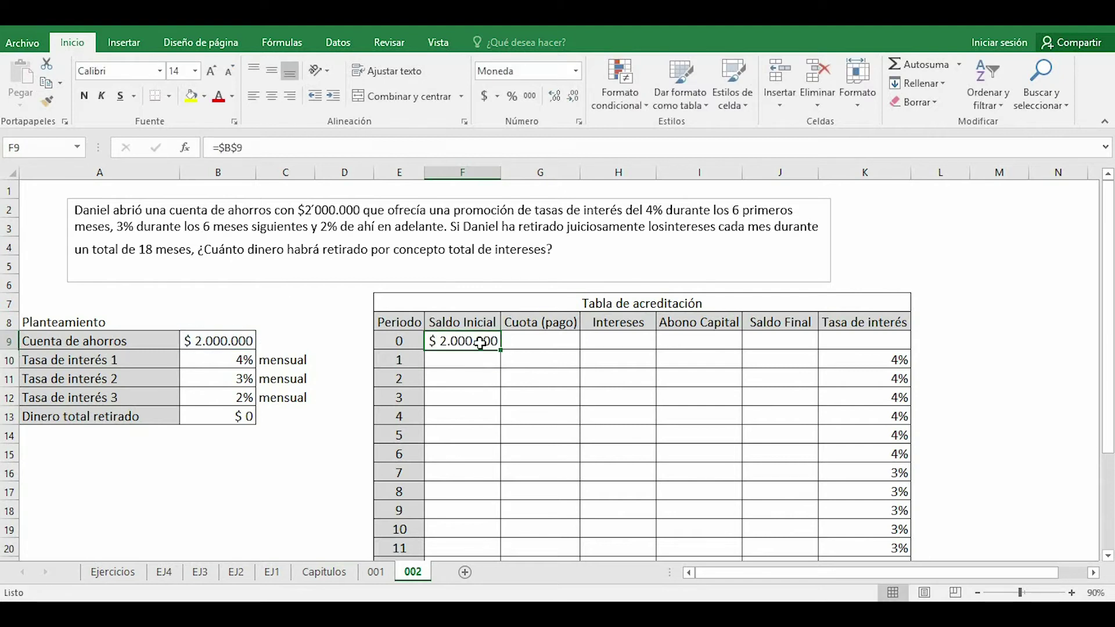
drag(500, 350, 481, 537)
- Calculate the period 1 Saldo Final in J10 as opening balance minus capital payment, =F10-I10
scroll(684, 346, up, 3)
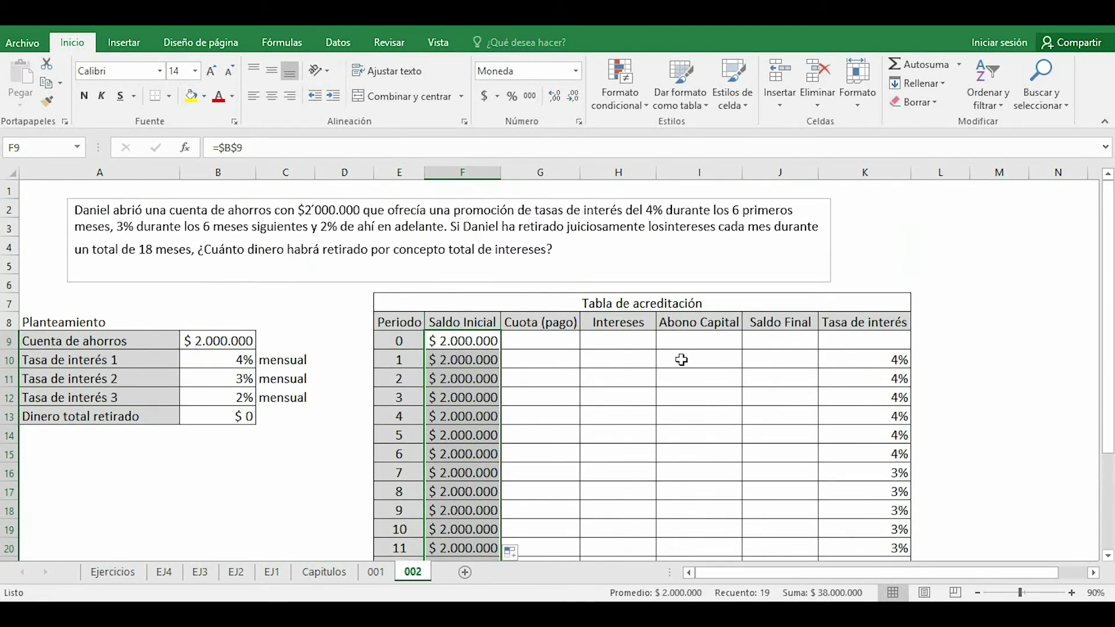
click(766, 356)
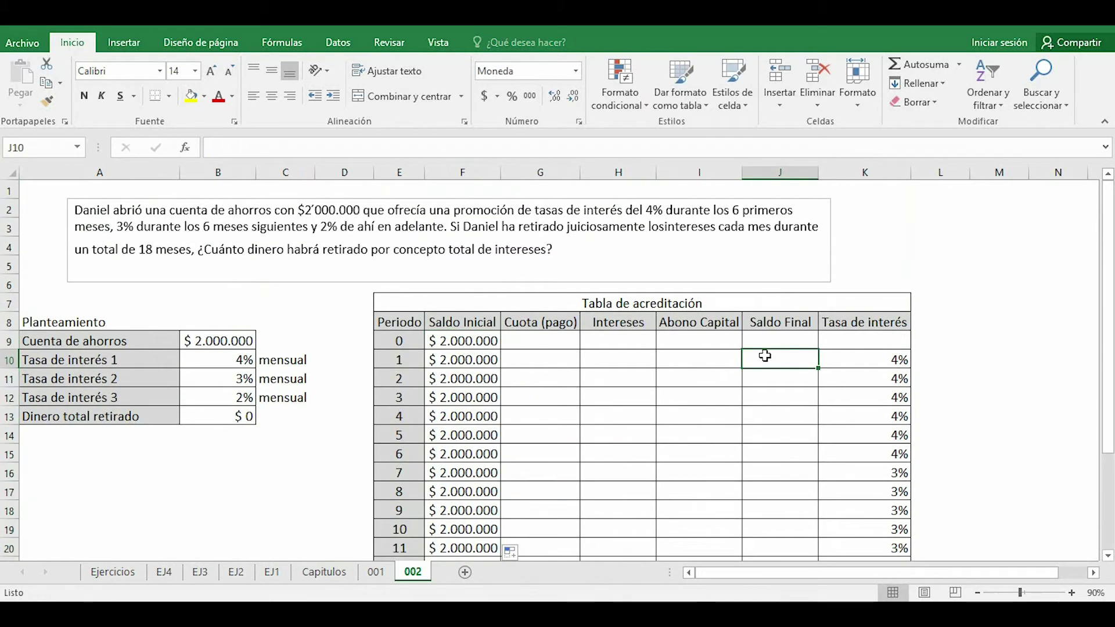
text(=)
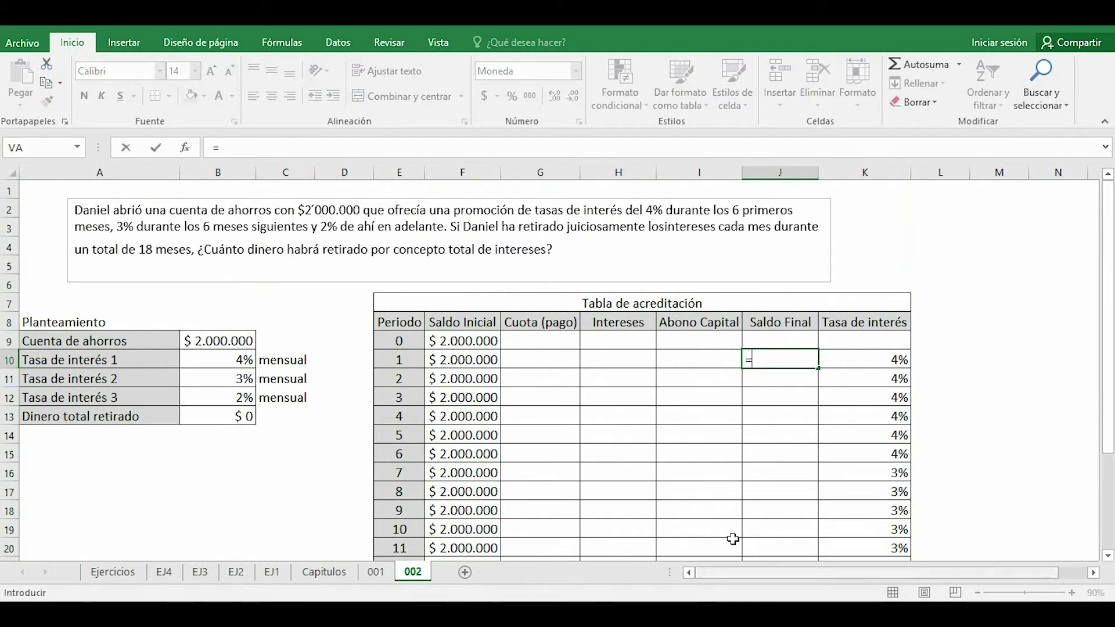
click(454, 362)
text(-)
click(682, 360)
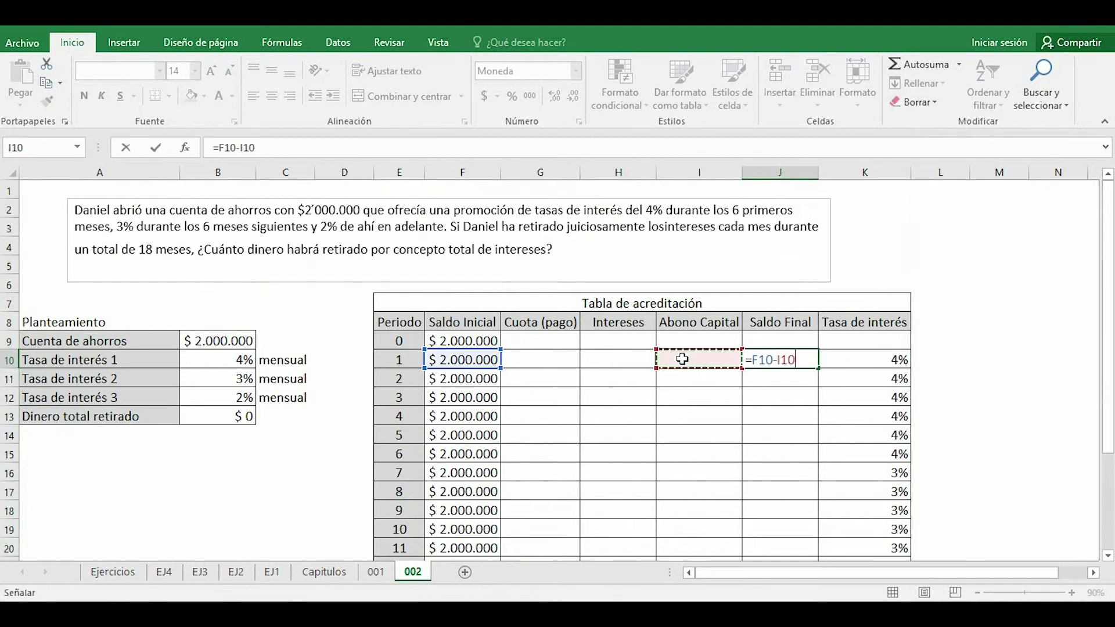
key(Return)
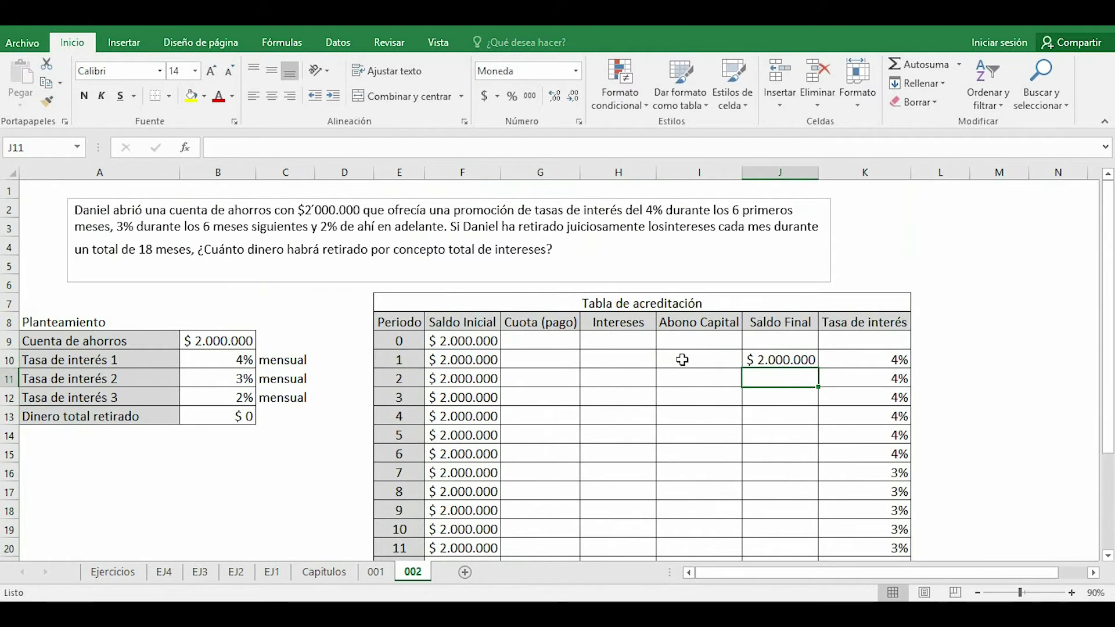
- Calculate the period 1 Intereses in H10 as opening balance times interest rate, =F10*K10
click(619, 360)
text(=)
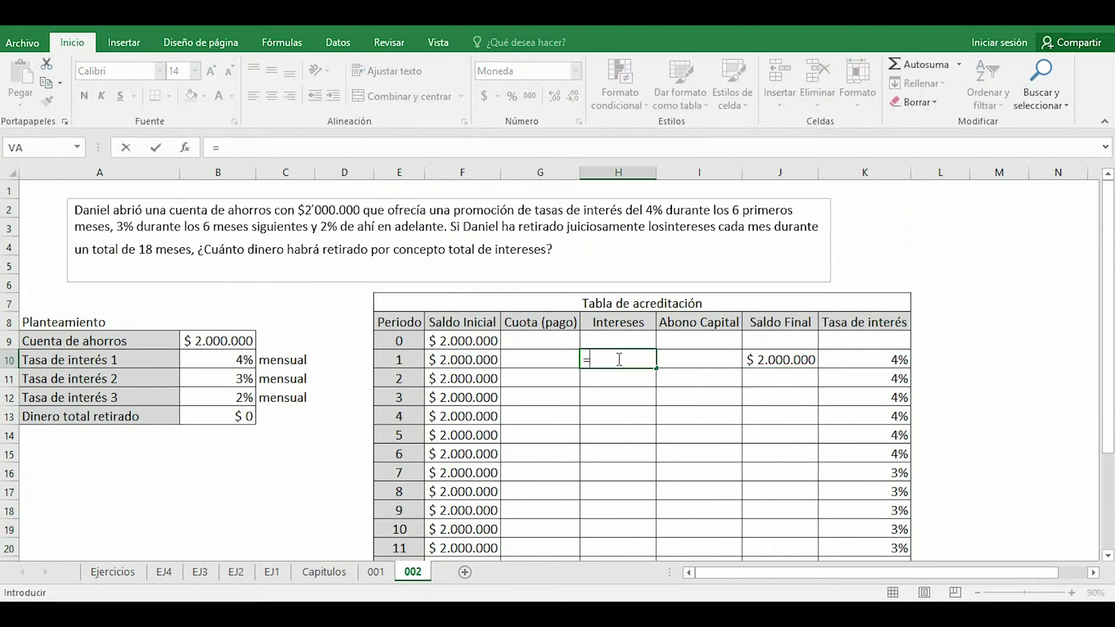
click(456, 361)
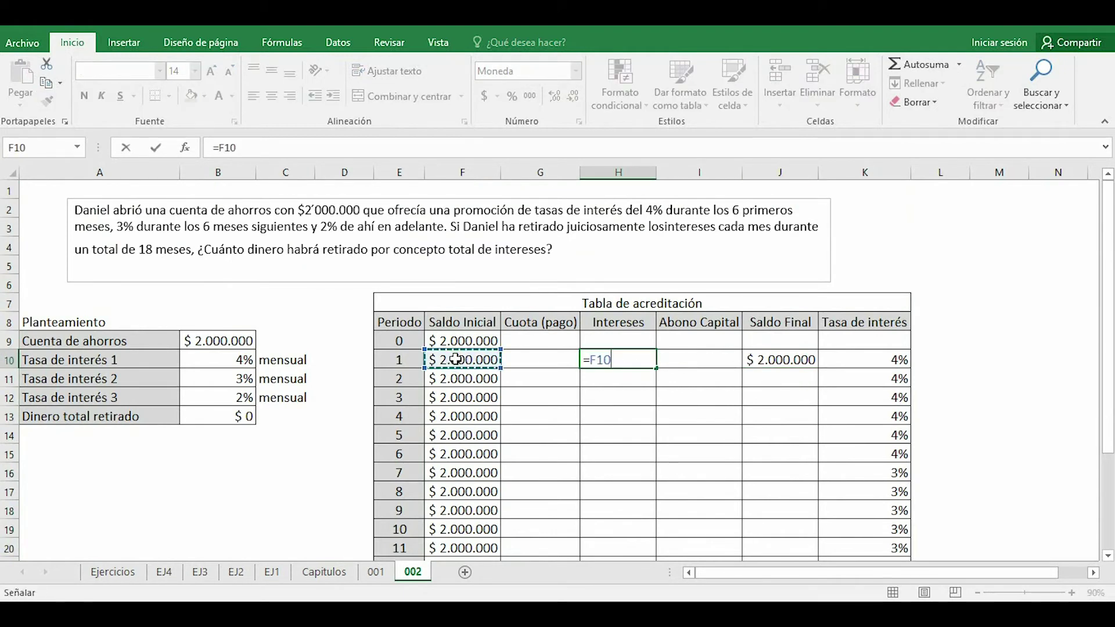
text(*)
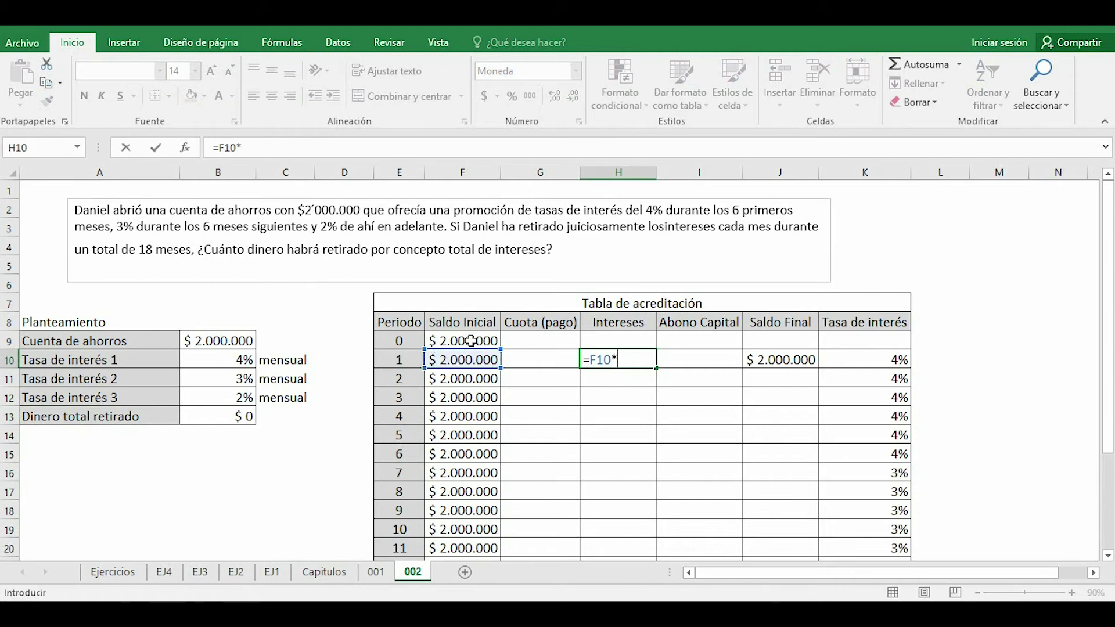
click(850, 357)
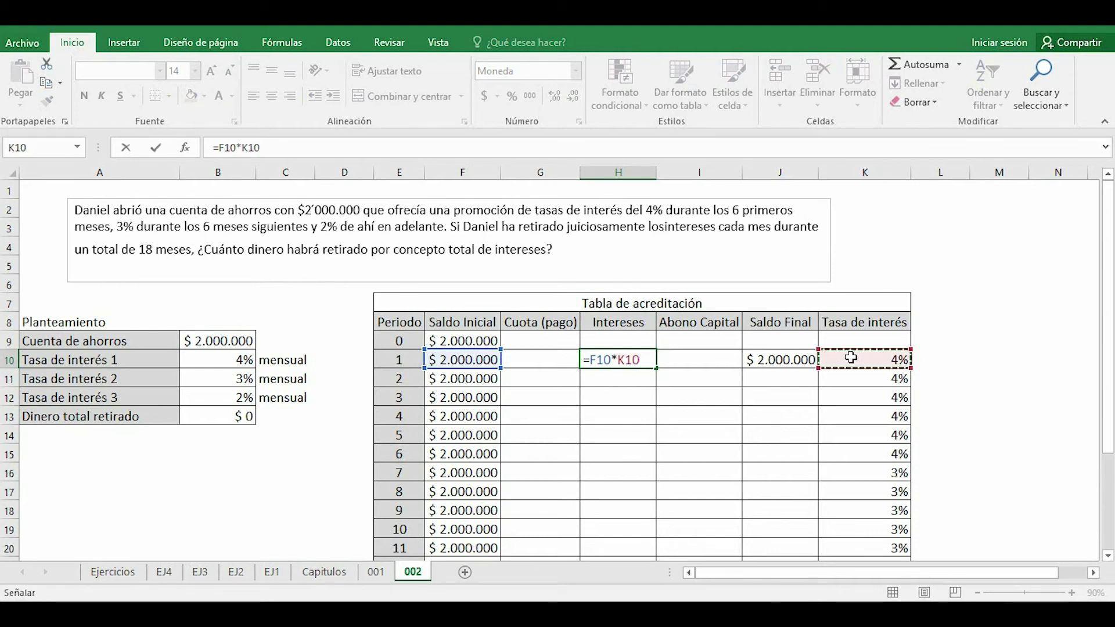
key(Return)
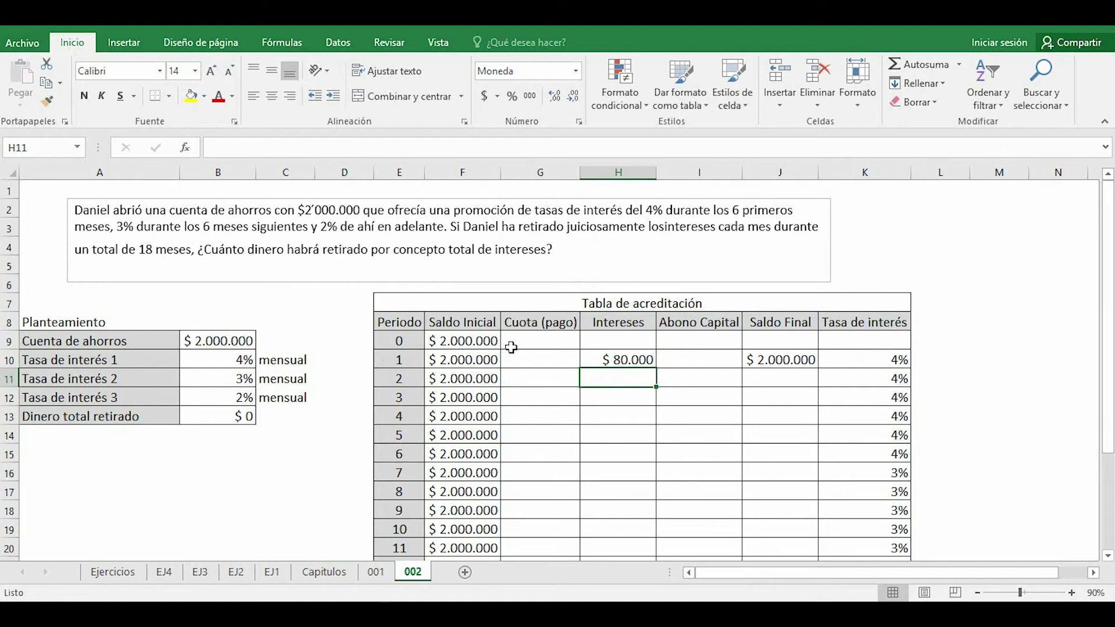
- Set the period 1 Cuota (pago) in G10 equal to that period's interest with =H10
click(531, 357)
text(=)
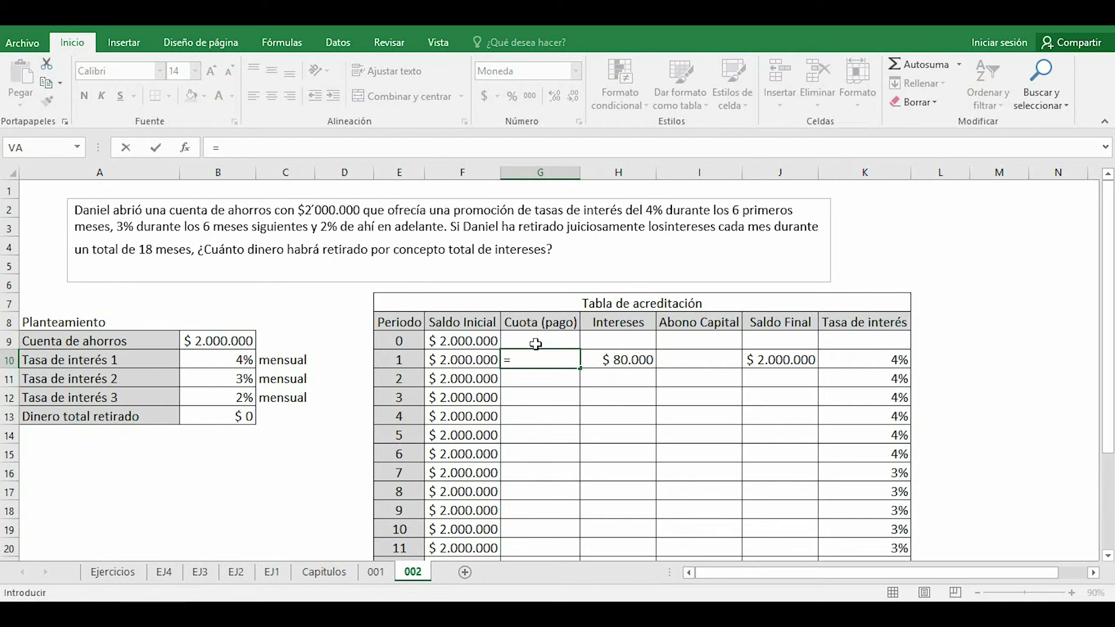
click(608, 357)
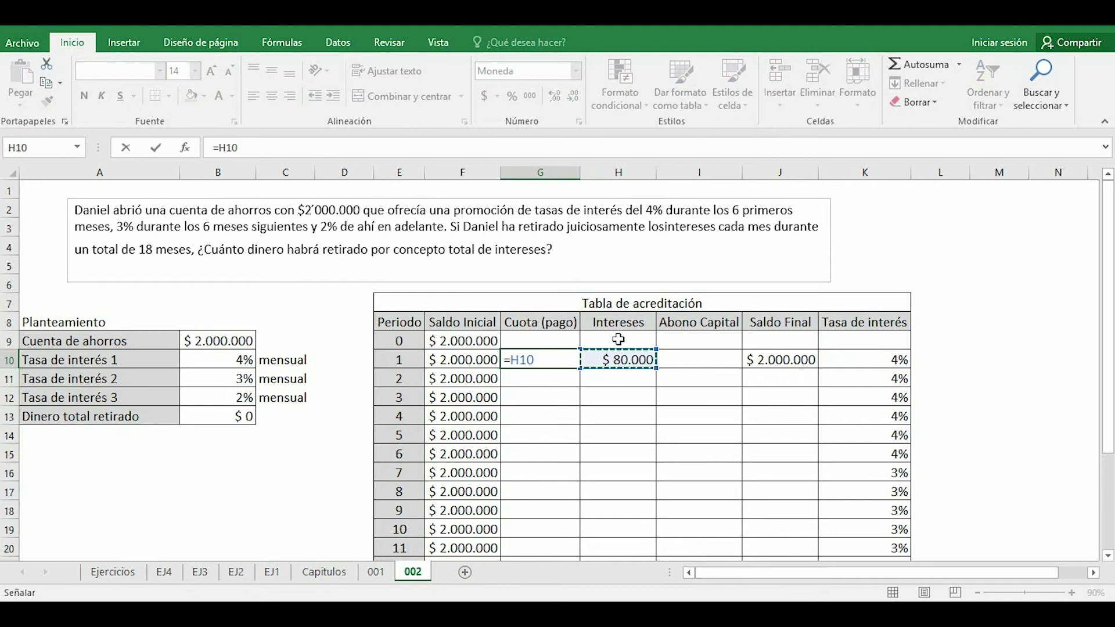
key(Return)
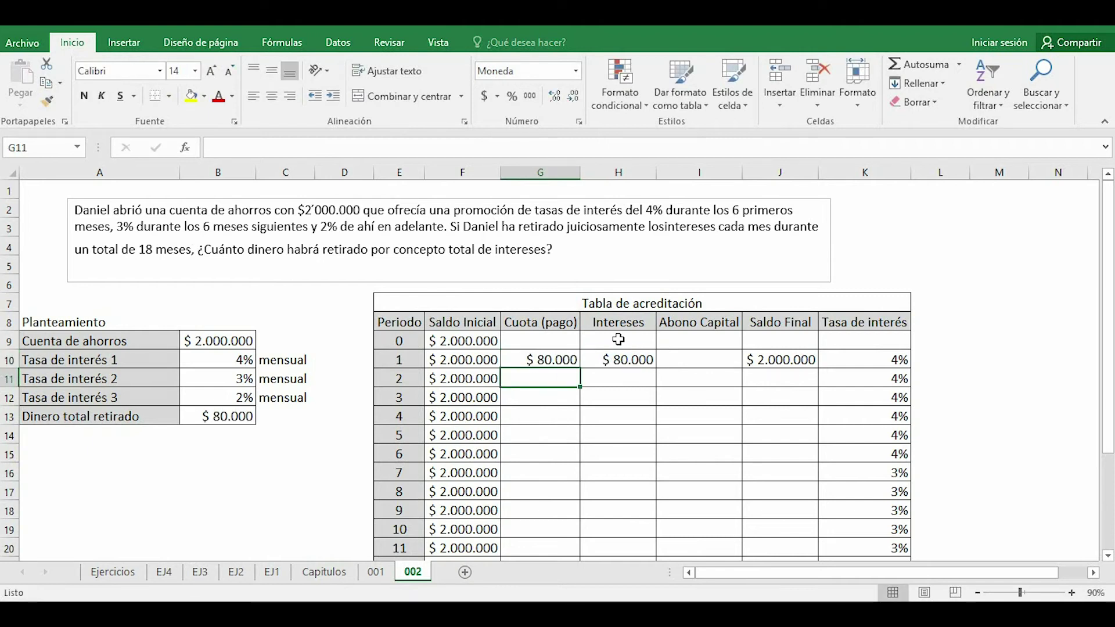
- Calculate the period 1 Abono Capital in I10 as payment minus interest, =G10-H10
click(712, 359)
text(=)
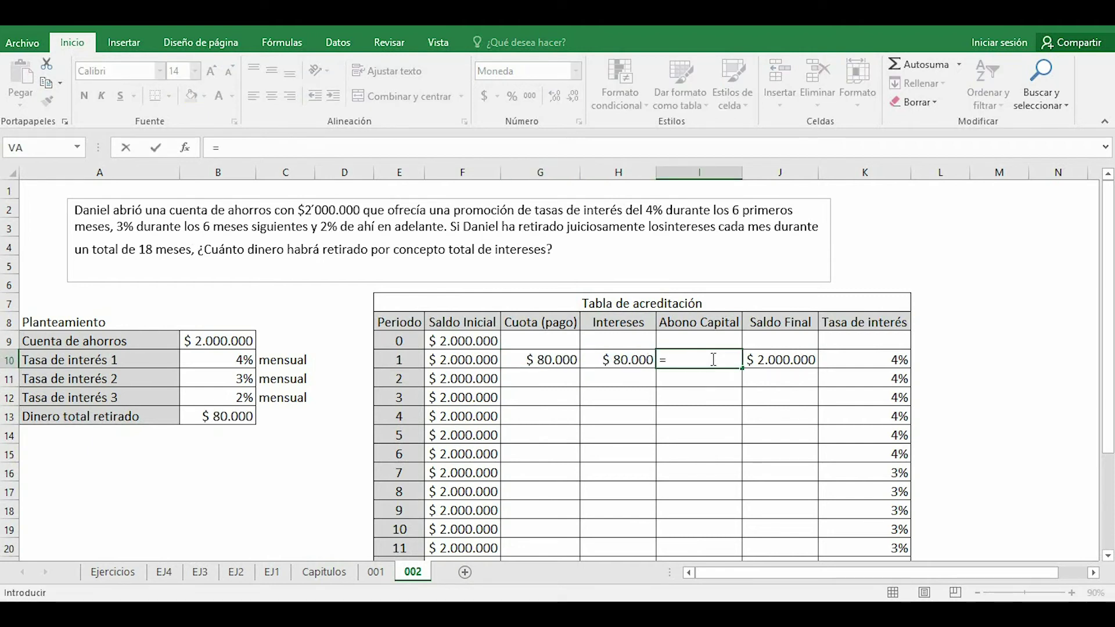
click(550, 359)
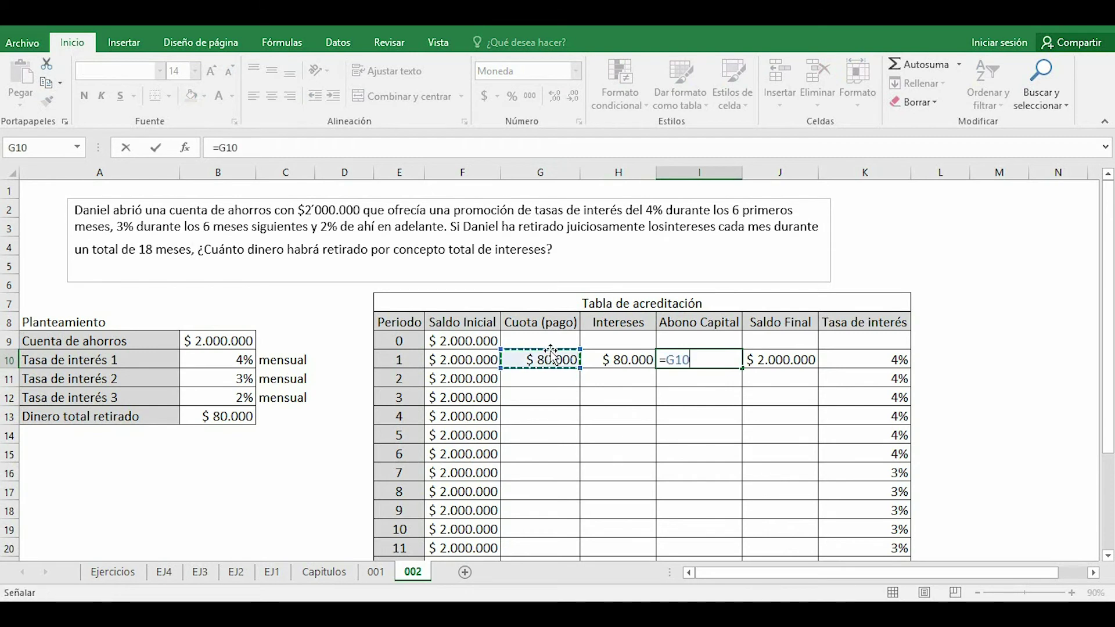
text(-)
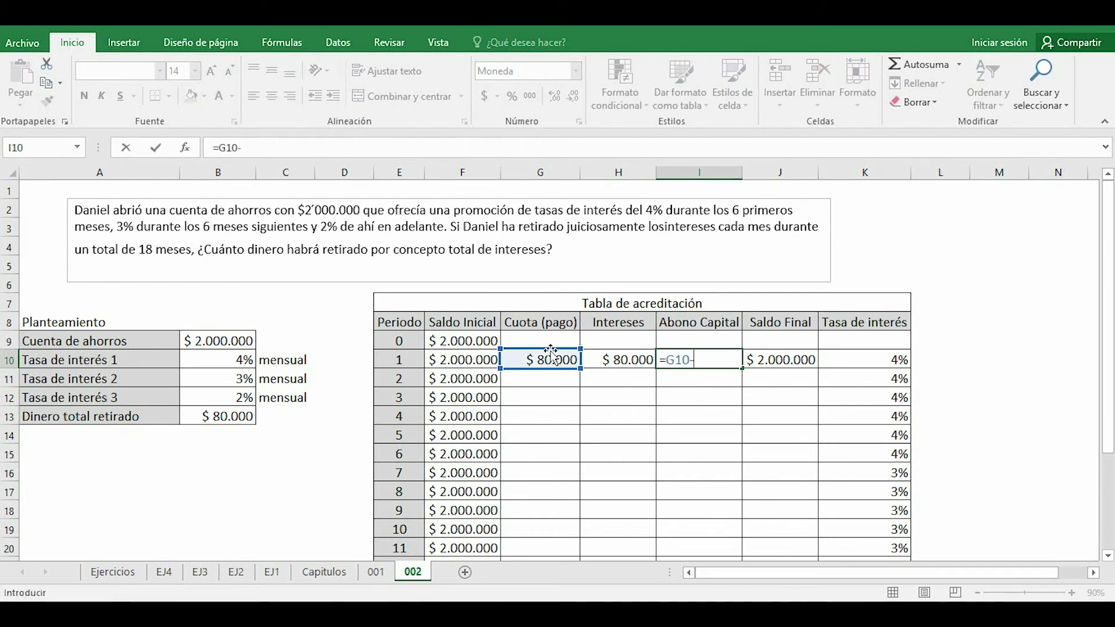
click(601, 356)
key(Return)
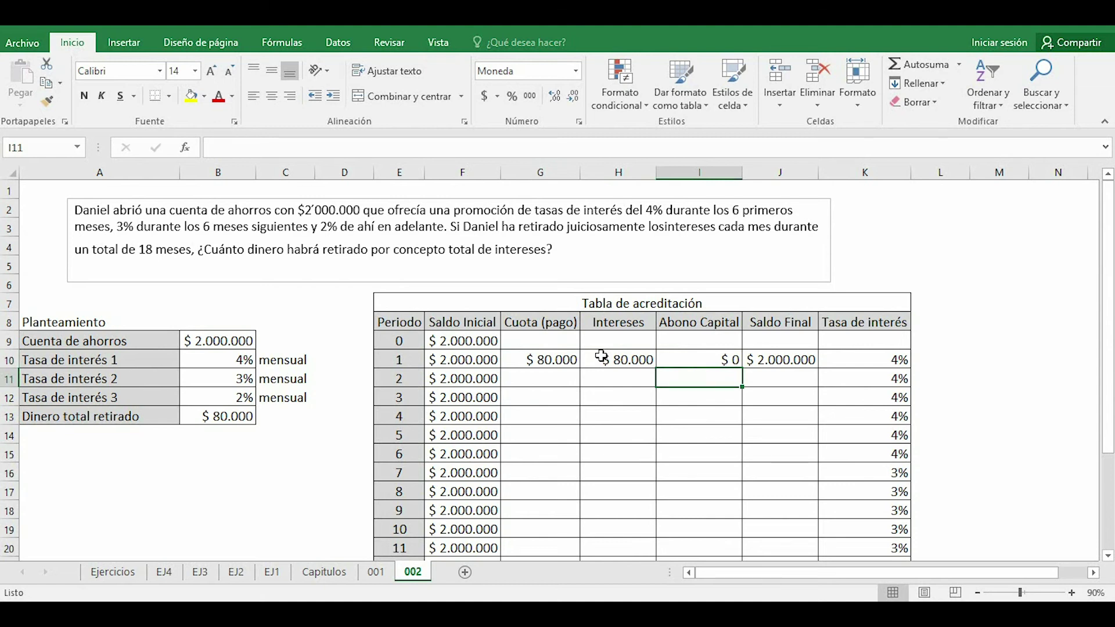
- Fill the period 1 formulas for Cuota (pago), Intereses, Abono Capital and Saldo Final, G10:J10, down through period 18
drag(542, 358, 787, 534)
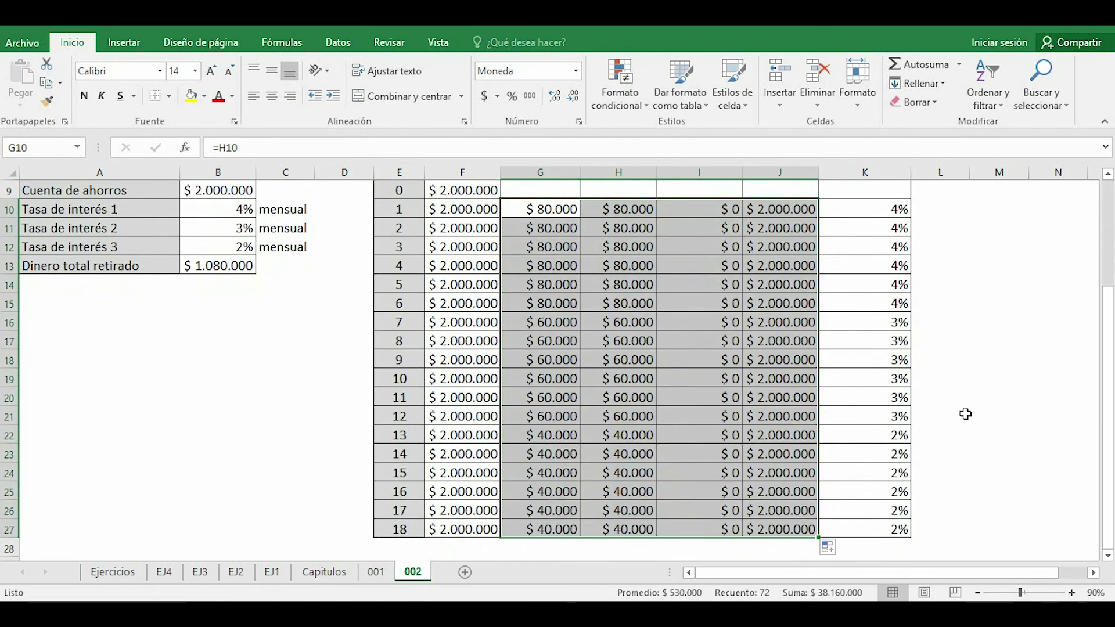
scroll(891, 393, up, 1)
scroll(892, 393, up, 2)
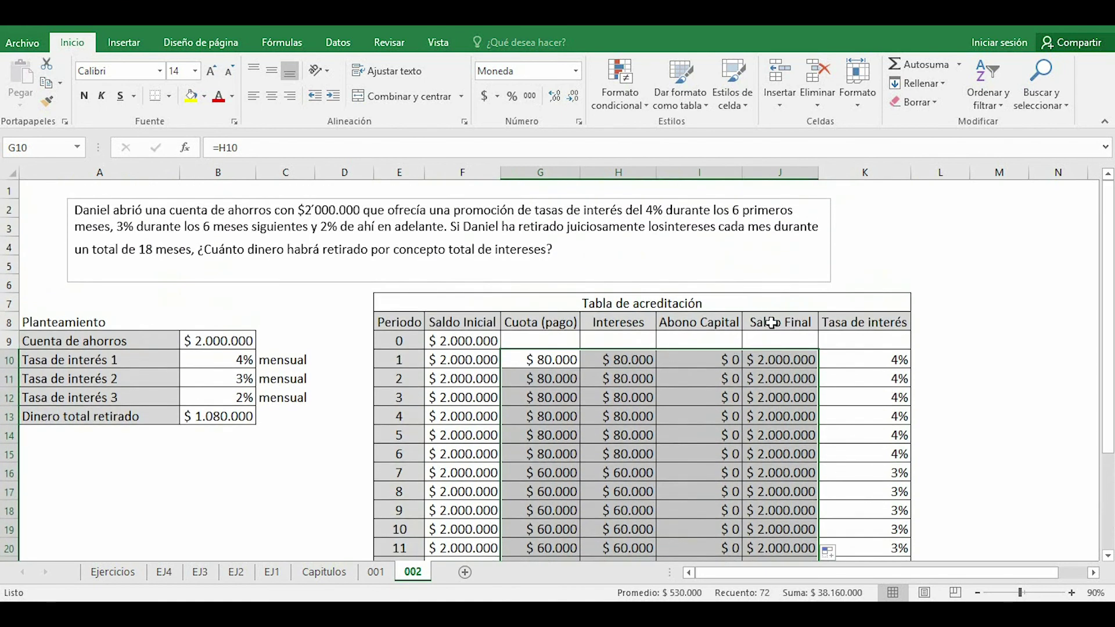
- Inspect the Dinero total retirado formula in B13 and the payment cells it sums, leaving the formula as it is
double_click(224, 416)
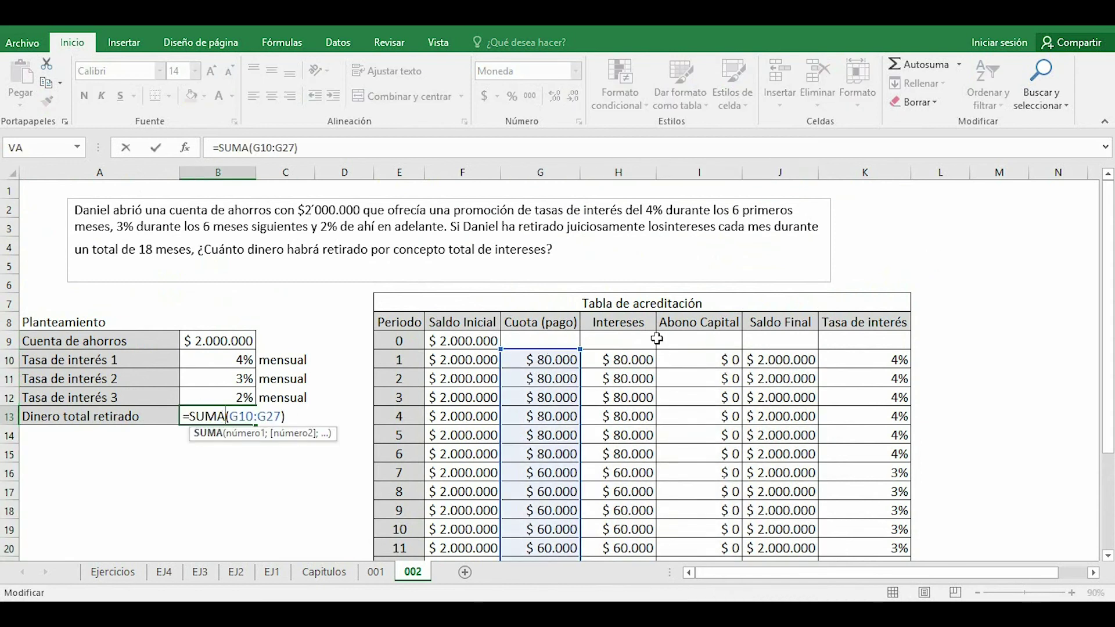
drag(1108, 210, 1110, 293)
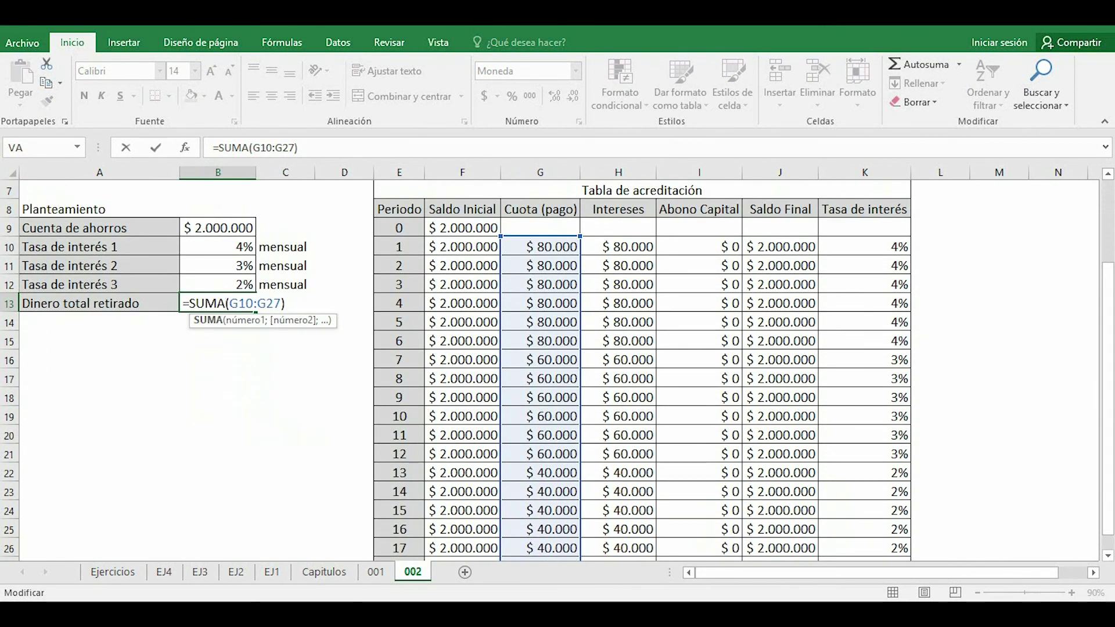
key(Return)
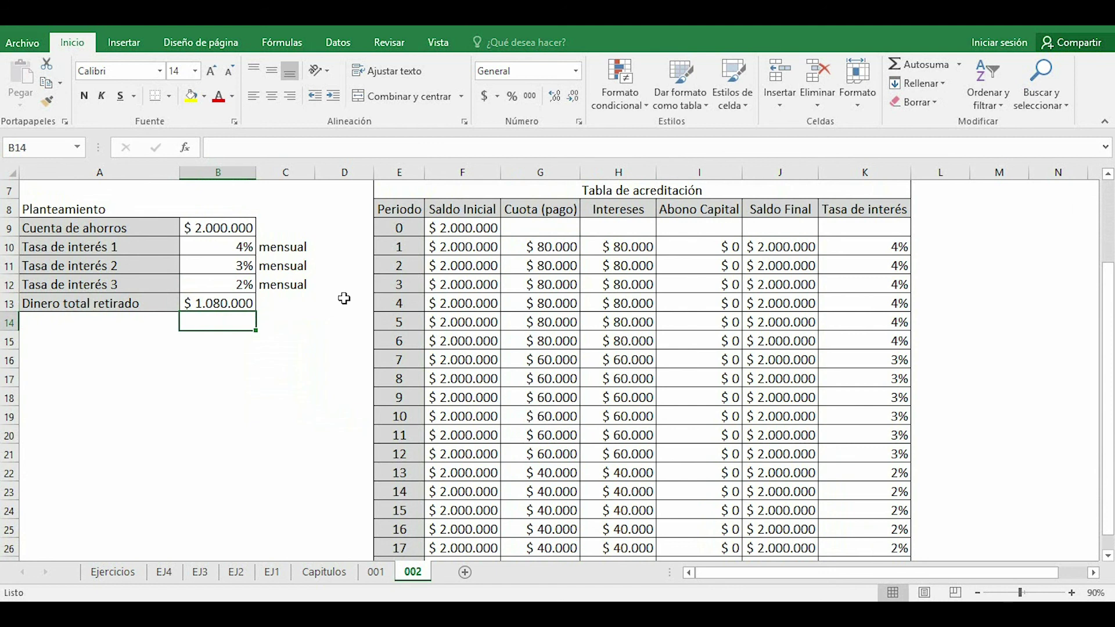